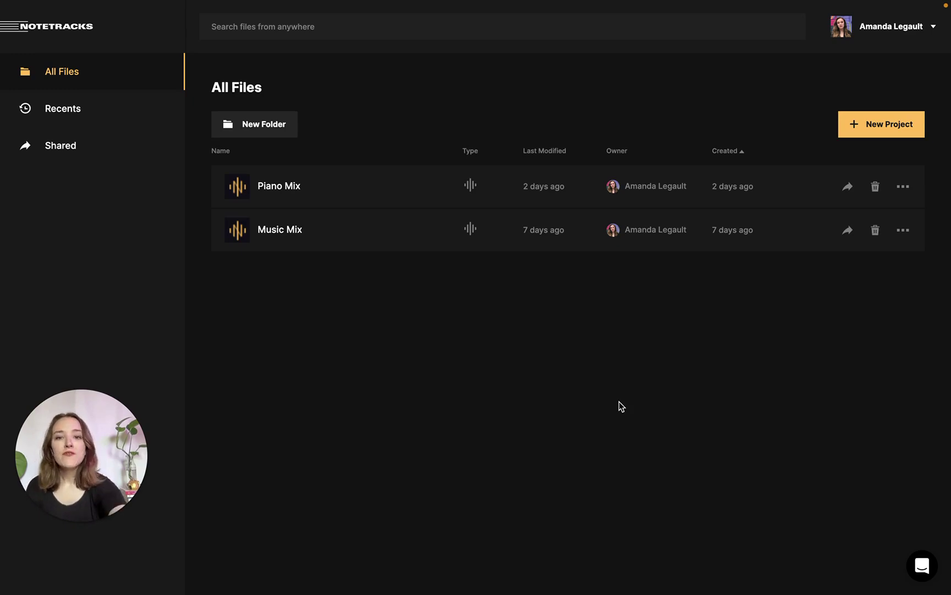
Create a new audio project titled 'The Wonderful Podcast – Ep. 7'.
{"action": "left_click", "coordinate": [881, 124]}
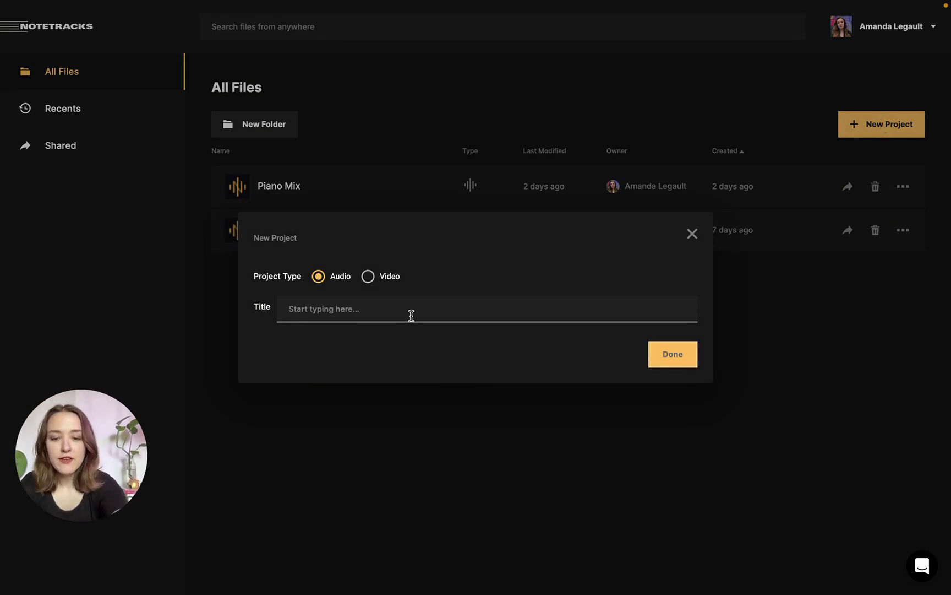
{"action": "type", "text": "The Wo"}
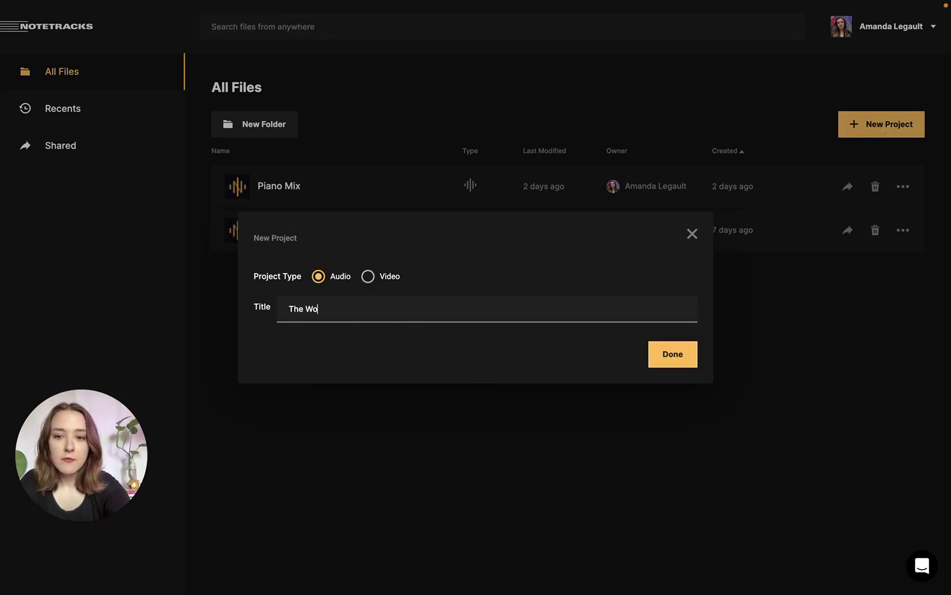
{"action": "type", "text": "nderful Pod"}
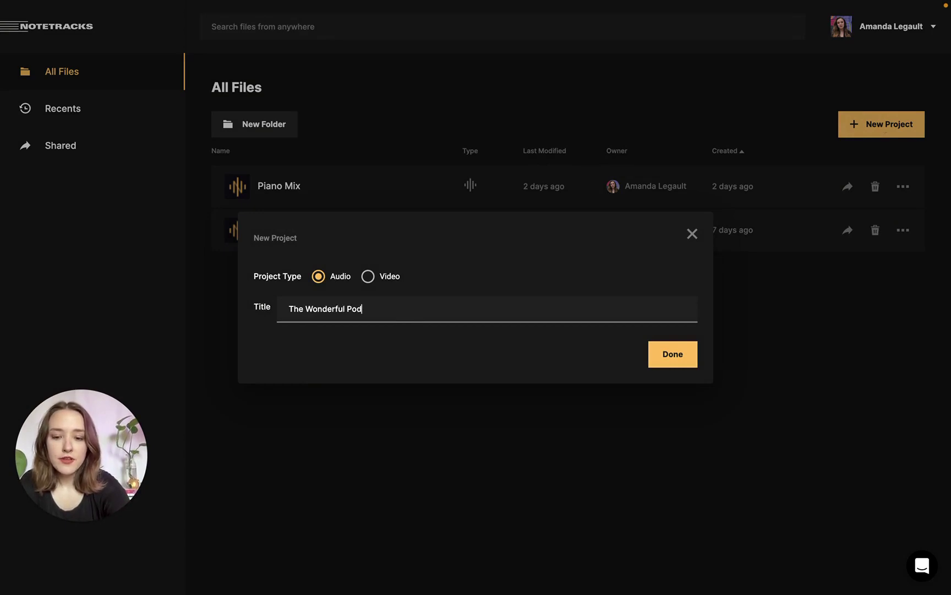
{"action": "type", "text": "cast – Ep. 7"}
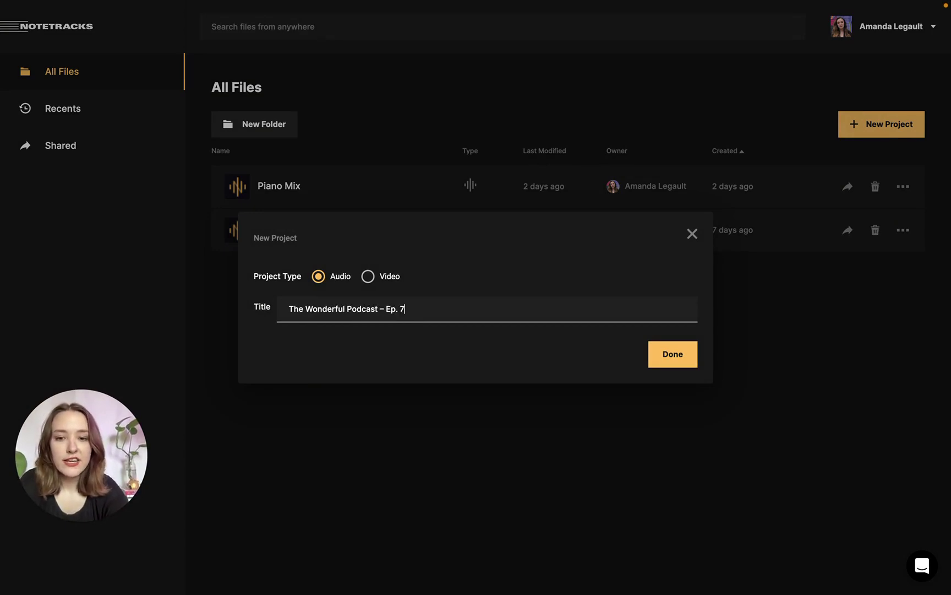
{"action": "key", "text": "Return"}
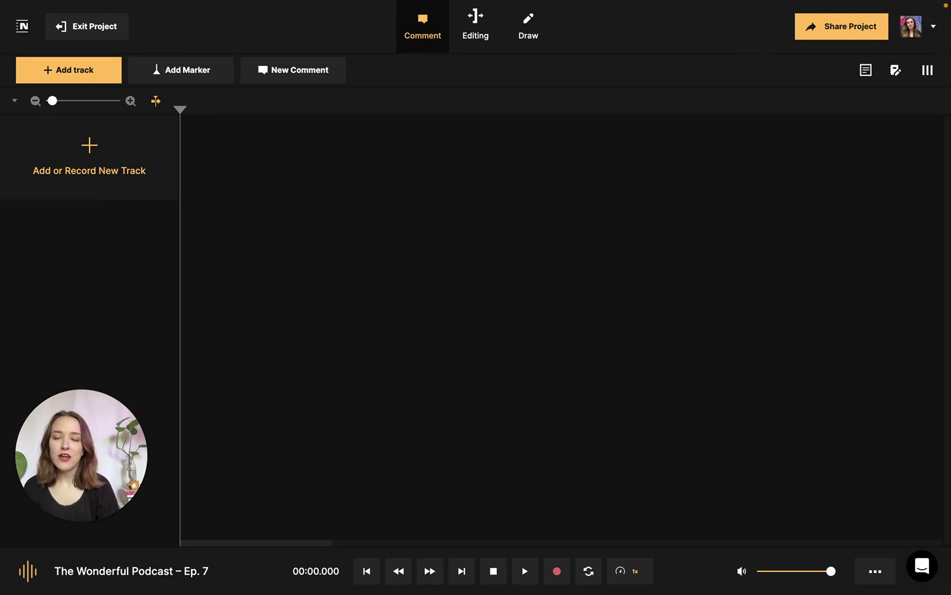
Upload the podcast episode mp3 from the Audio Projects folder as the first track.
{"action": "left_click", "coordinate": [88, 168]}
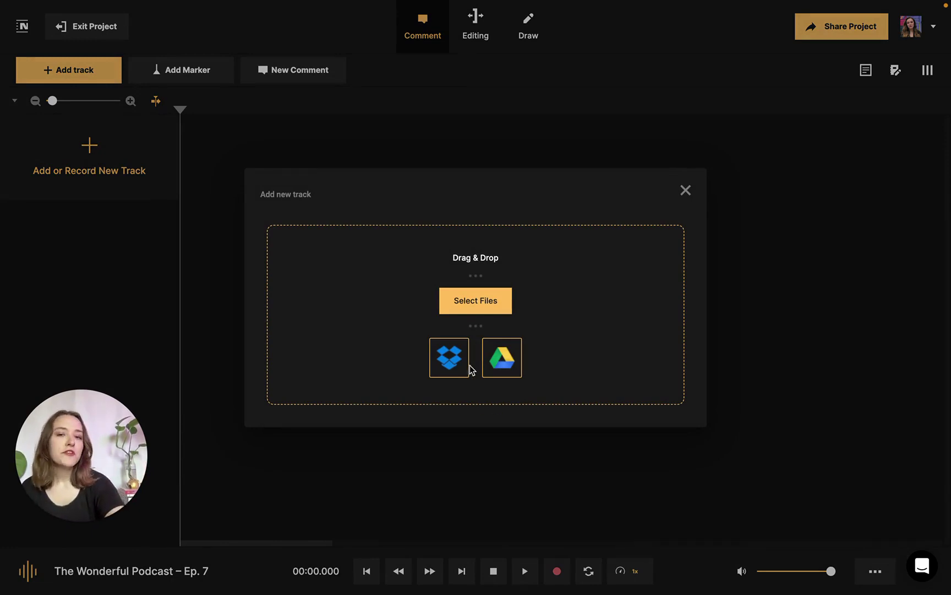
{"action": "left_click", "coordinate": [475, 305]}
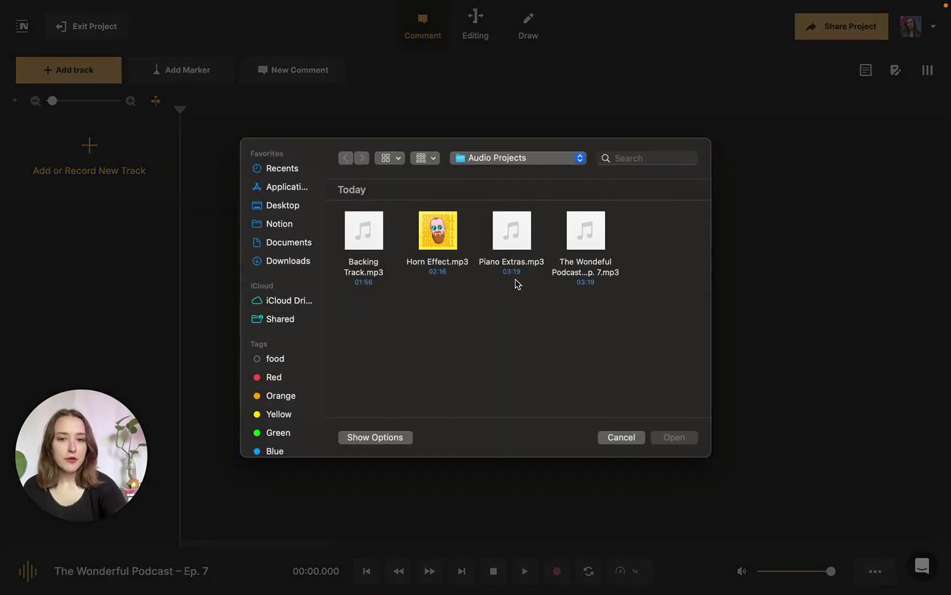
{"action": "double_click", "coordinate": [586, 232]}
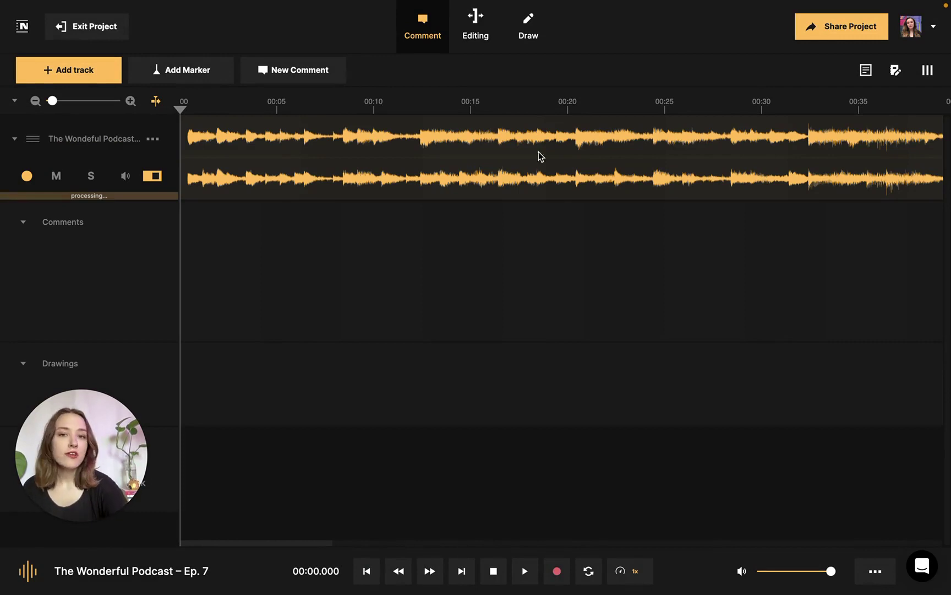
Switch the project editor into Editing mode.
{"action": "left_click", "coordinate": [469, 27]}
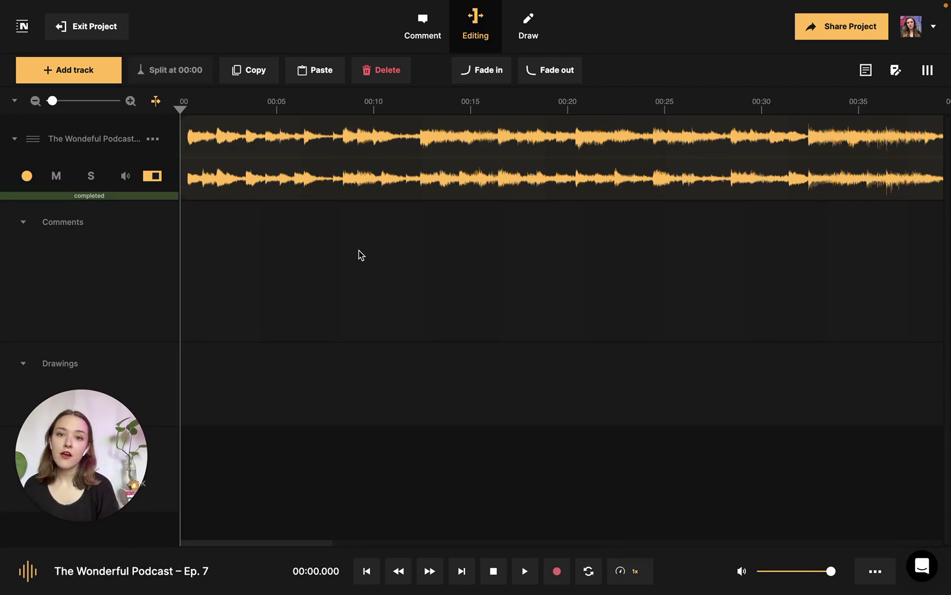
Move the playhead to 00:05 and split the podcast clip there.
{"action": "left_click", "coordinate": [430, 573]}
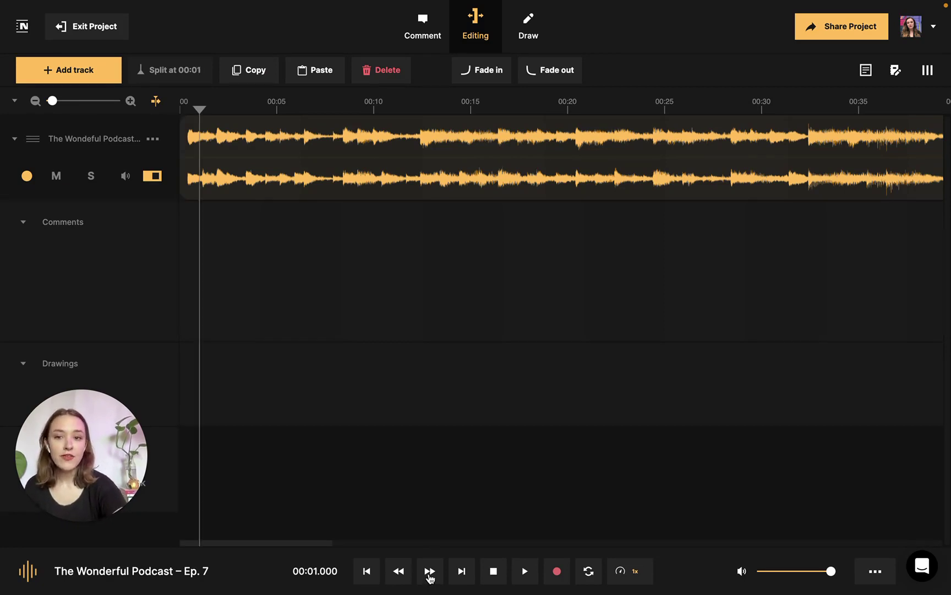
{"action": "left_click", "coordinate": [430, 573]}
{"action": "left_click", "coordinate": [430, 573]}
{"action": "left_click", "coordinate": [430, 572]}
{"action": "left_click", "coordinate": [429, 573]}
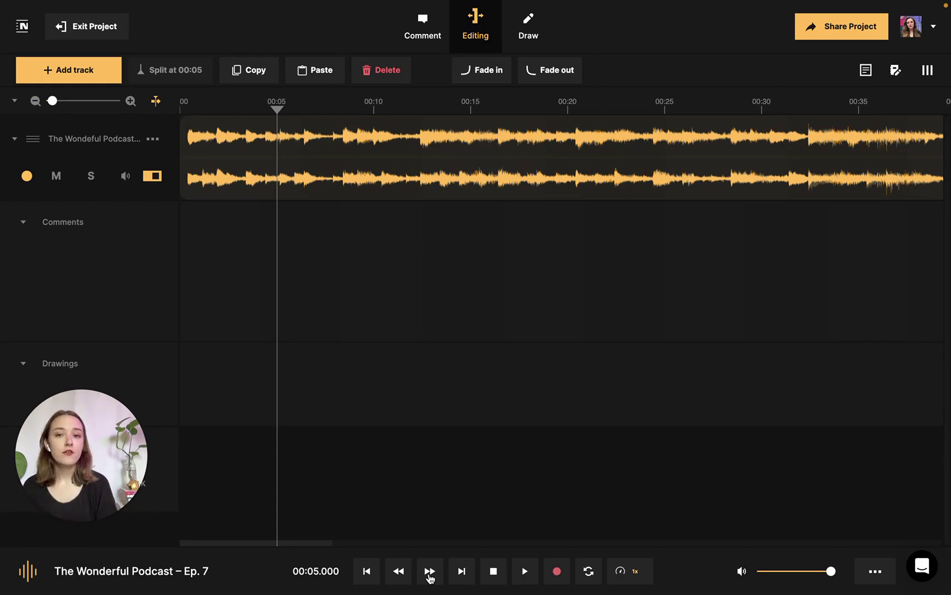
{"action": "left_click", "coordinate": [244, 149]}
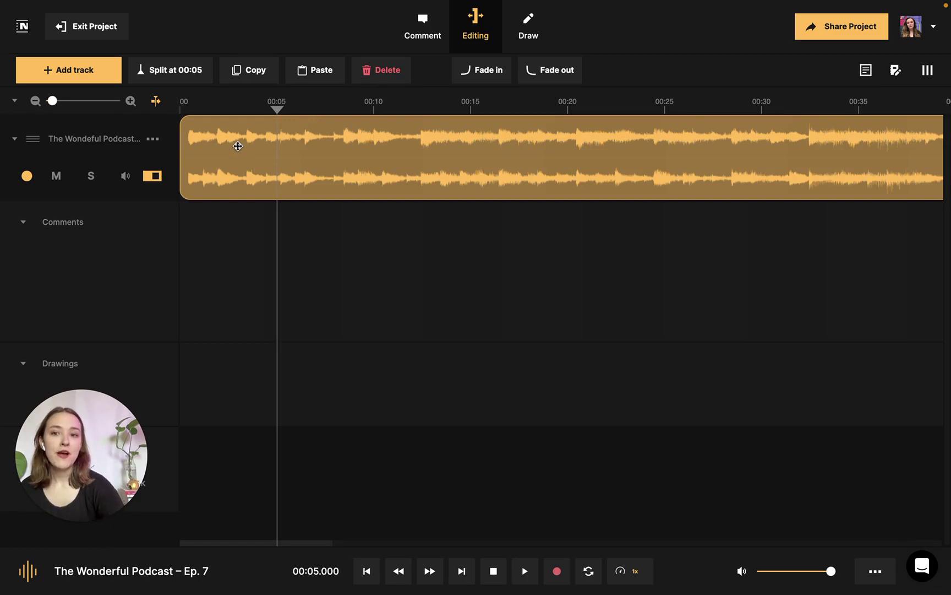
{"action": "left_click", "coordinate": [182, 71]}
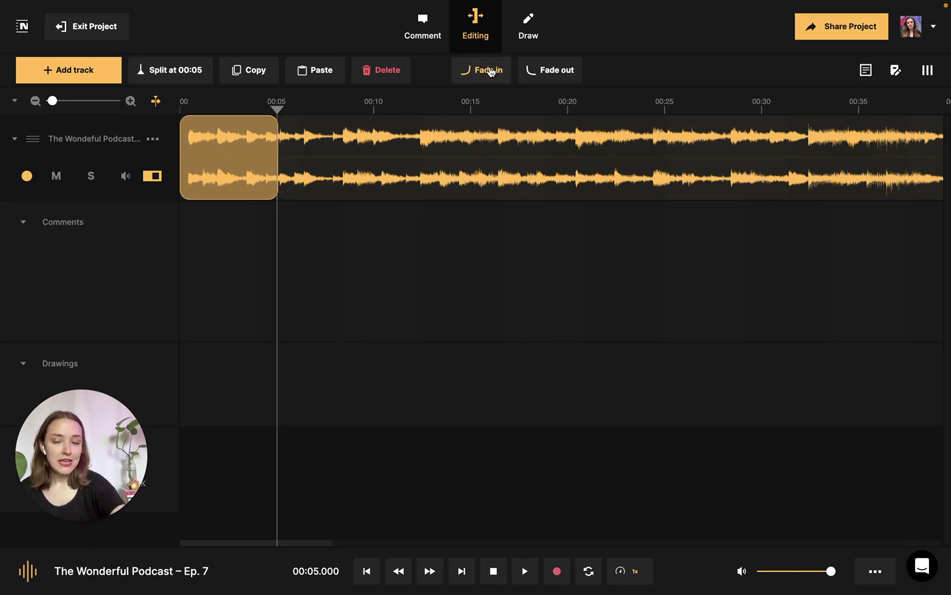
Add a fade-in to the opening clip and lengthen it to about 00:02.5.
{"action": "right_click", "coordinate": [228, 165]}
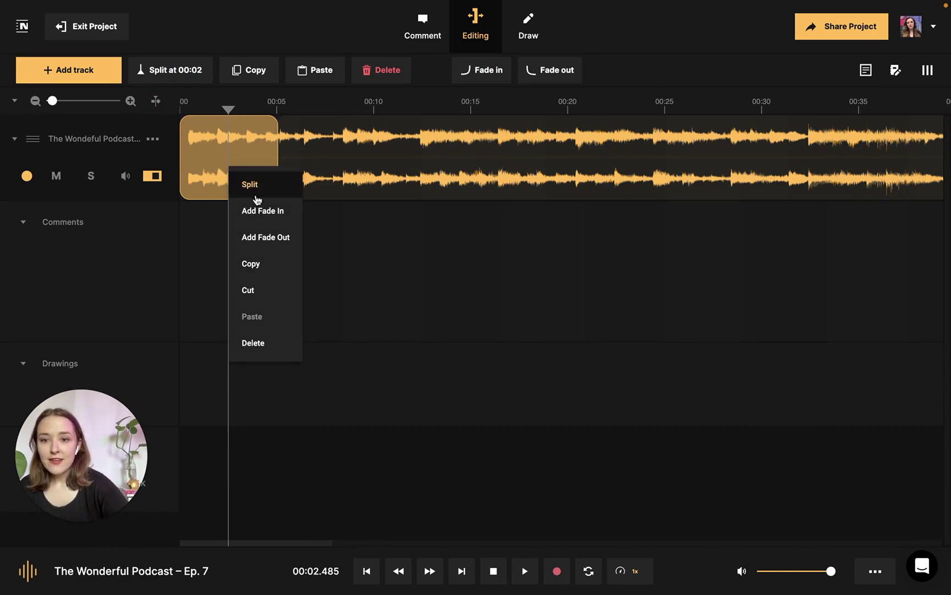
{"action": "left_click", "coordinate": [267, 214]}
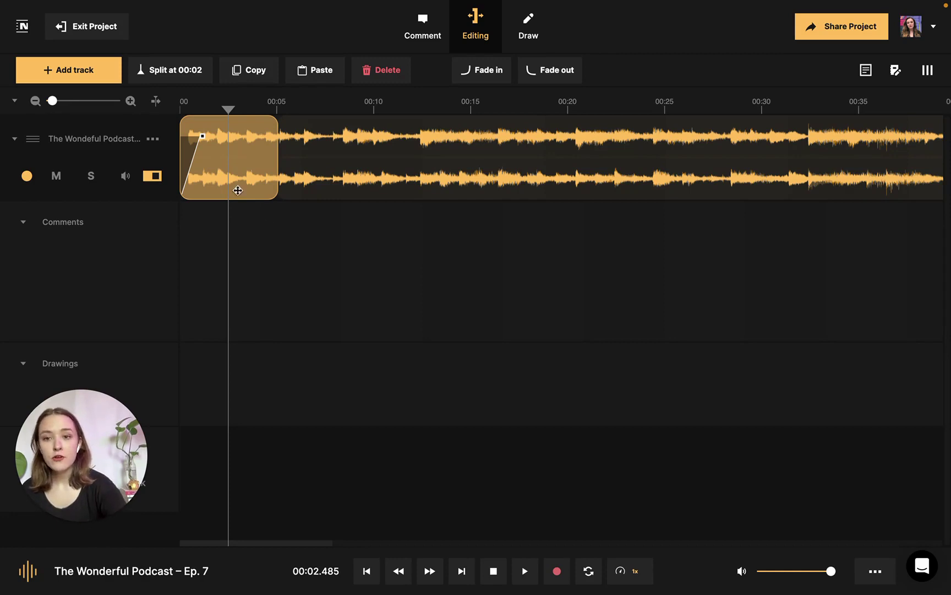
{"action": "mouse_move", "coordinate": [202, 136]}
{"action": "left_mouse_down"}
{"action": "mouse_move", "coordinate": [230, 138]}
{"action": "mouse_move", "coordinate": [208, 139]}
{"action": "left_mouse_up"}
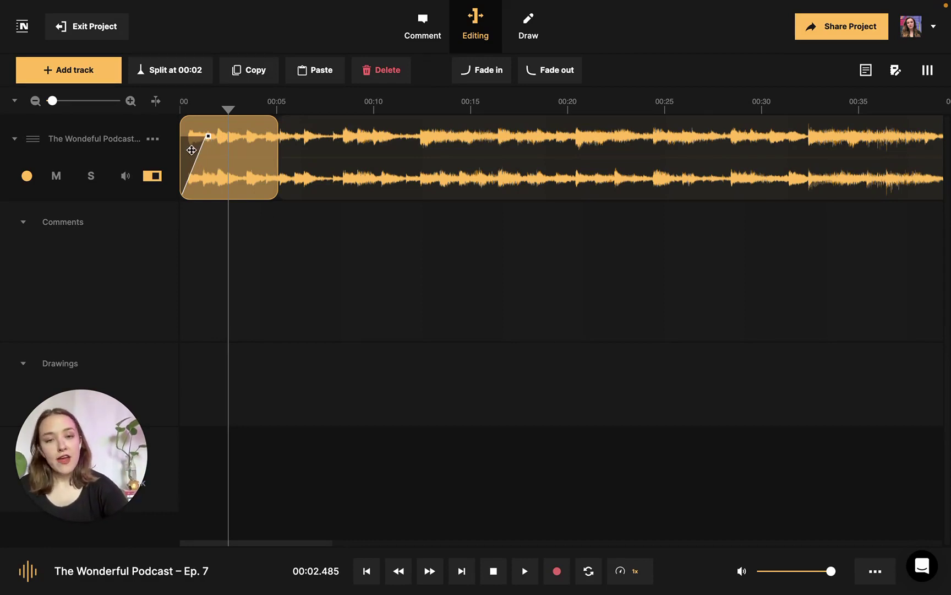
{"action": "right_click", "coordinate": [192, 151]}
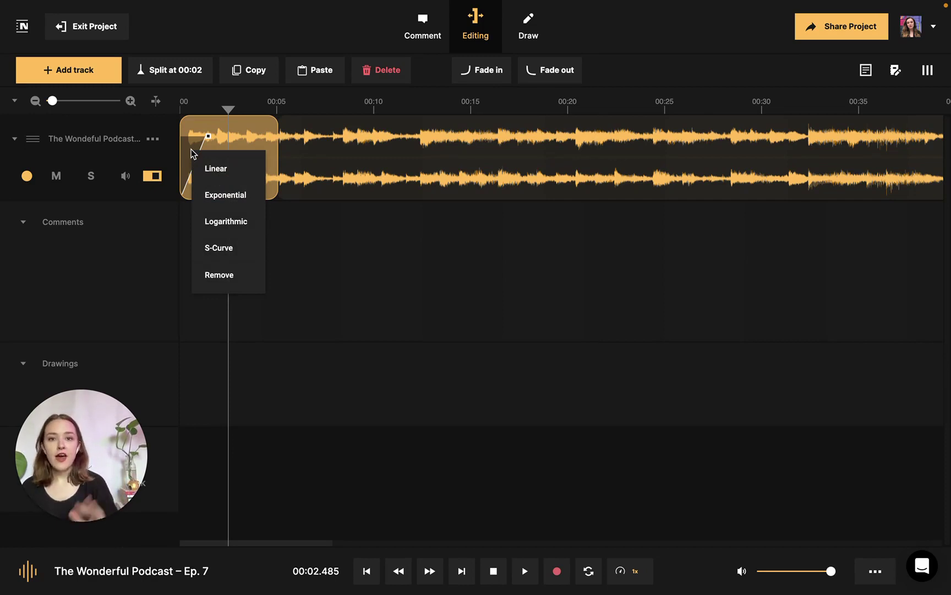
{"action": "left_click", "coordinate": [245, 139]}
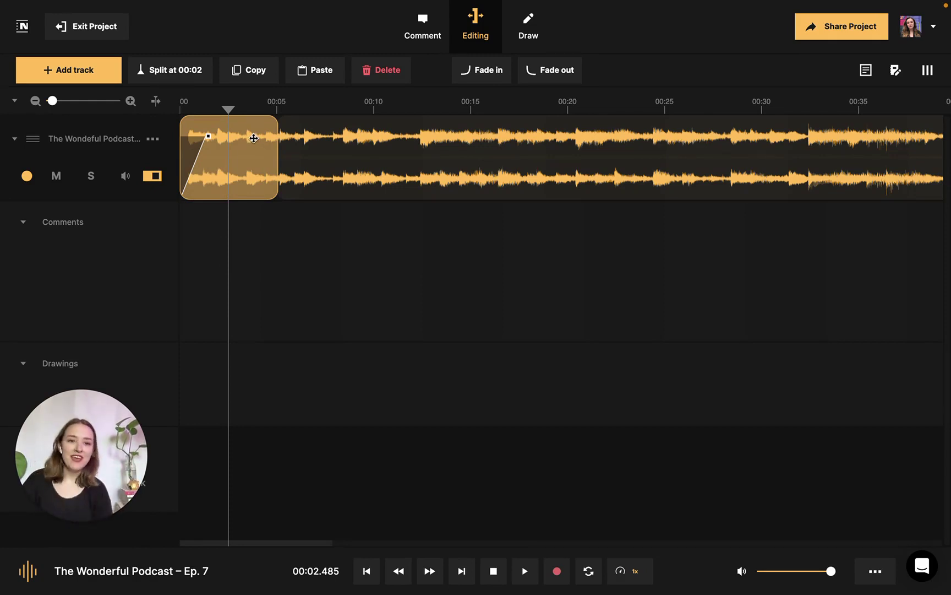
Choose the Linear curve for the opening clip's fade-out.
{"action": "left_click", "coordinate": [571, 72]}
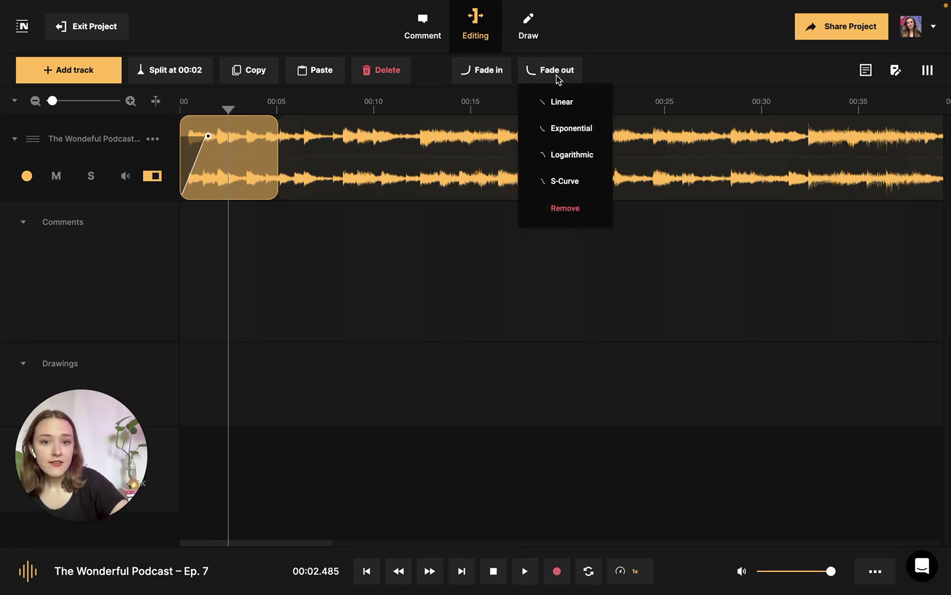
{"action": "left_click", "coordinate": [556, 103]}
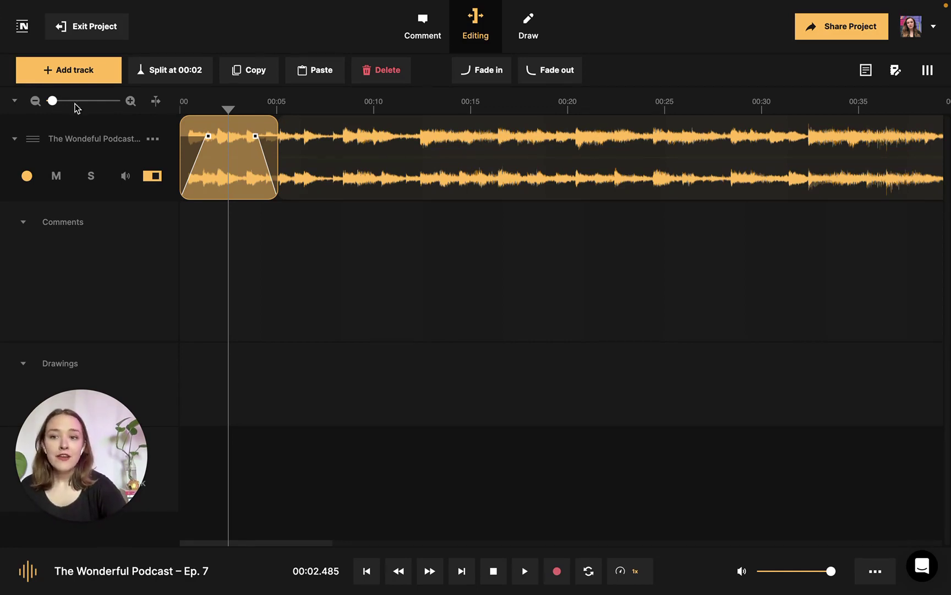
Upload Horn Effect.mp3 as a second track.
{"action": "left_click", "coordinate": [80, 69]}
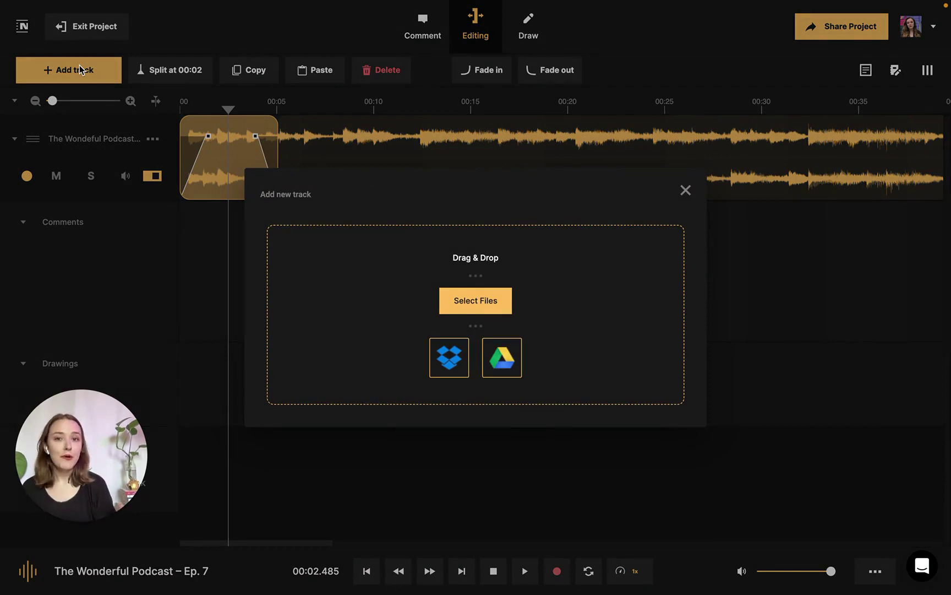
{"action": "left_click", "coordinate": [469, 309]}
{"action": "double_click", "coordinate": [448, 261]}
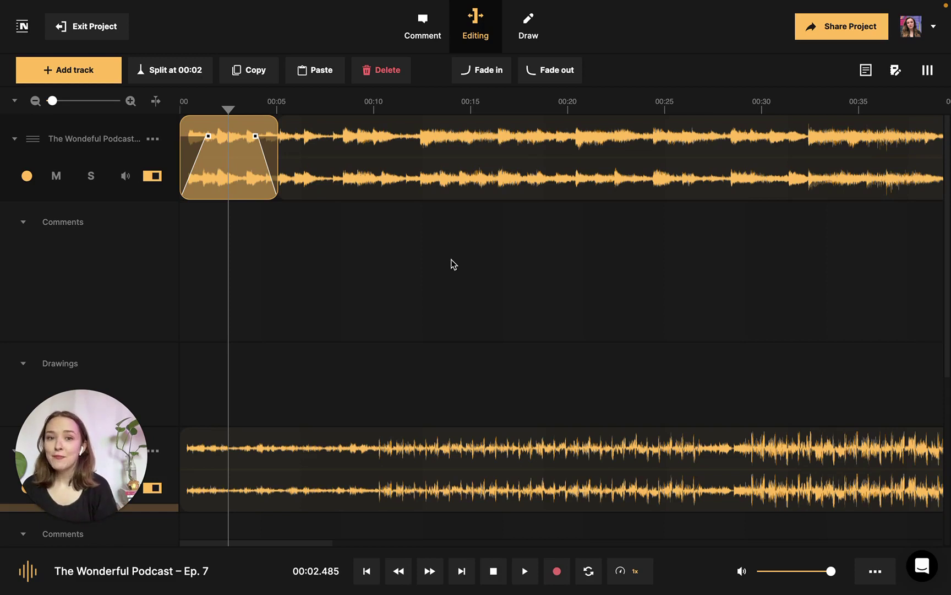
Select the horn clip and advance the playhead to about 00:09.5.
{"action": "left_click", "coordinate": [395, 470]}
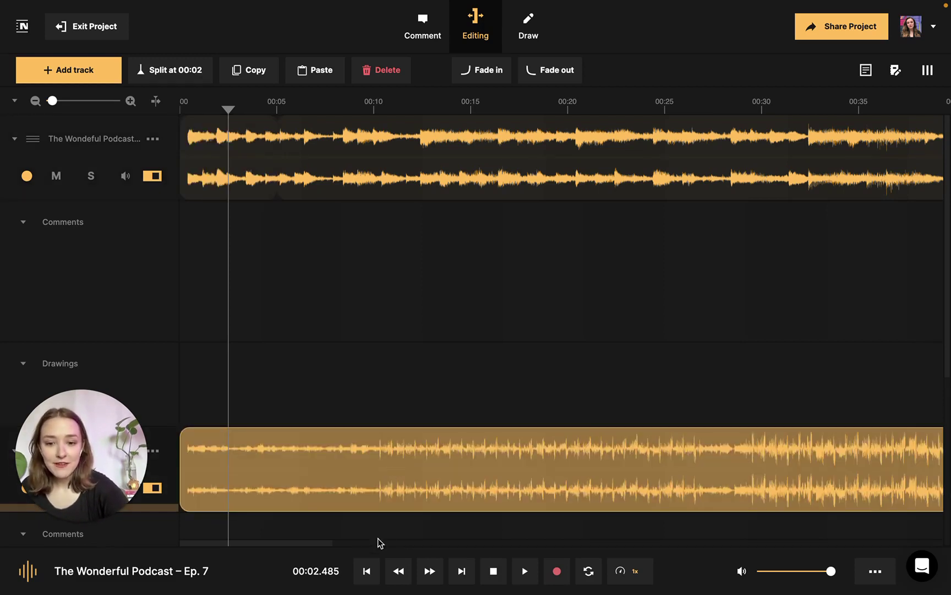
{"action": "left_click", "coordinate": [430, 573]}
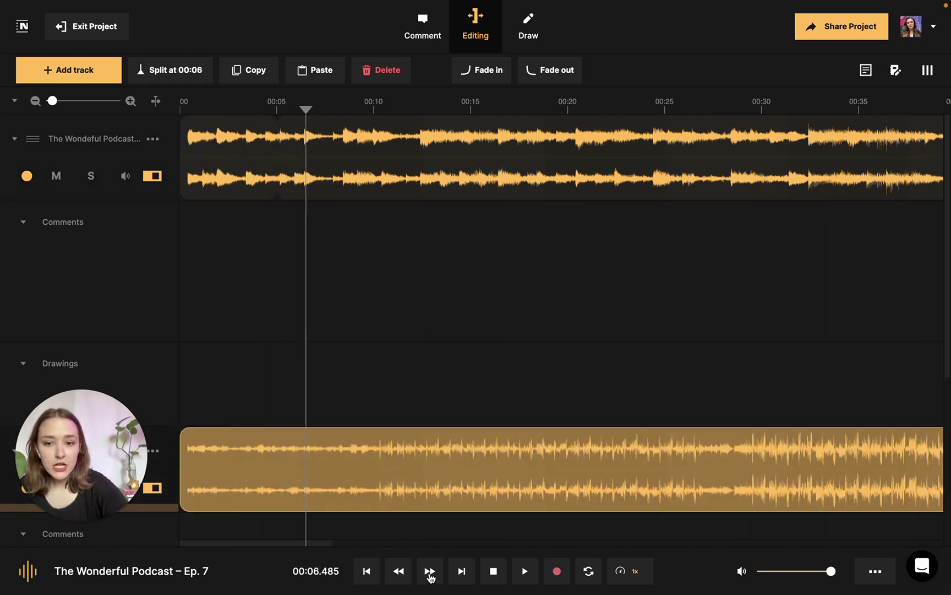
{"action": "left_click", "coordinate": [430, 573]}
{"action": "left_click", "coordinate": [430, 573]}
{"action": "left_click", "coordinate": [430, 572]}
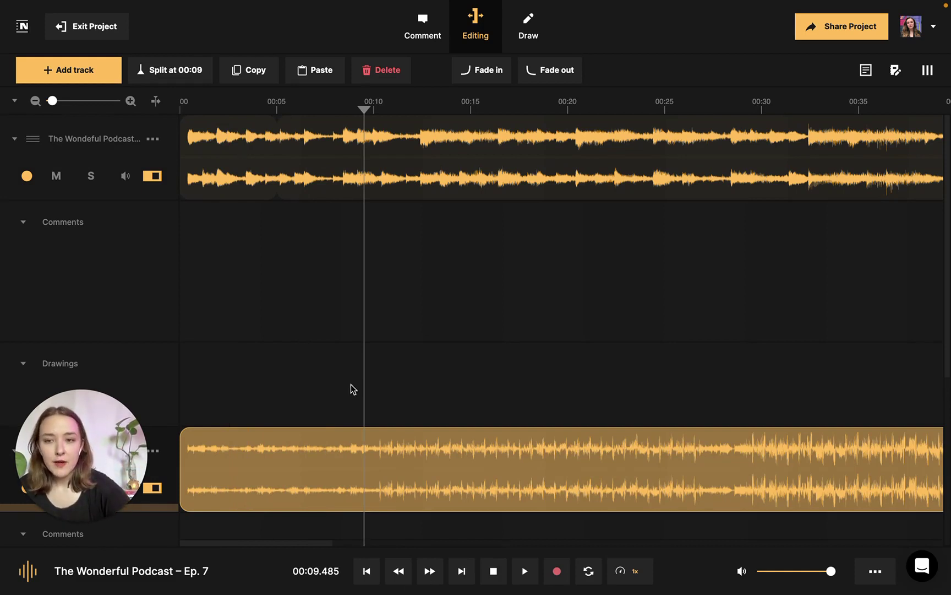
Split the horn clip at 00:09, then split its right part again at 00:18.
{"action": "left_click", "coordinate": [187, 80]}
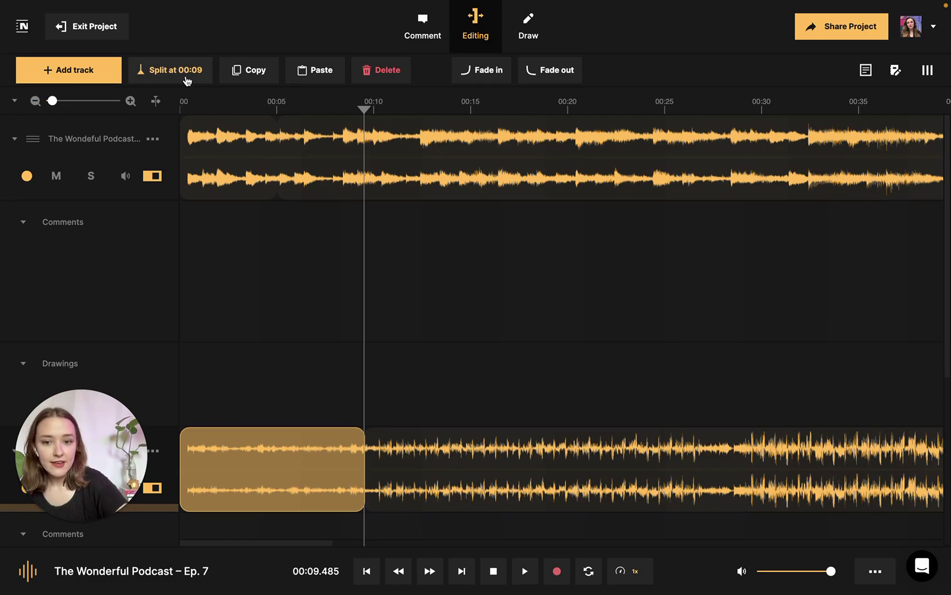
{"action": "left_click", "coordinate": [611, 462]}
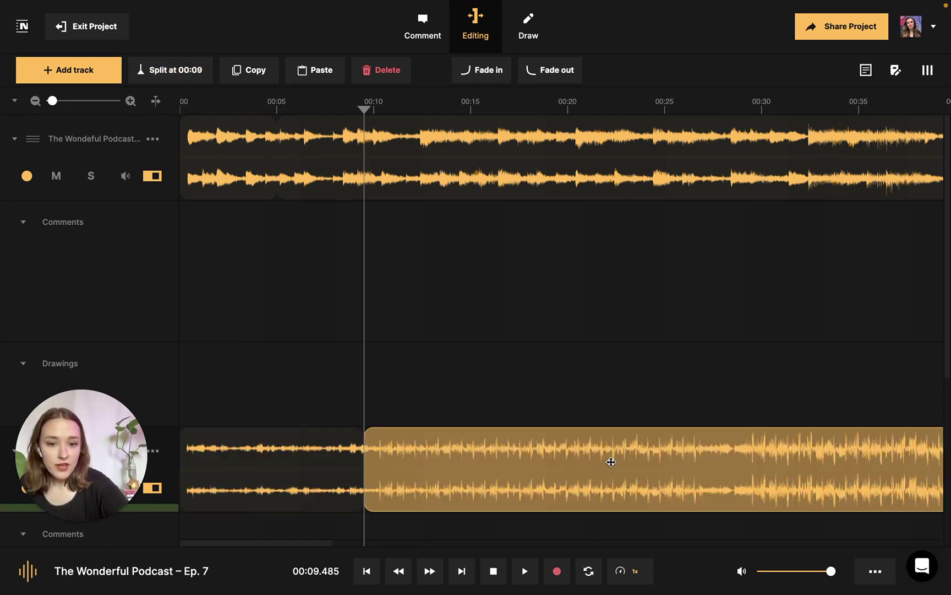
{"action": "left_click", "coordinate": [432, 571]}
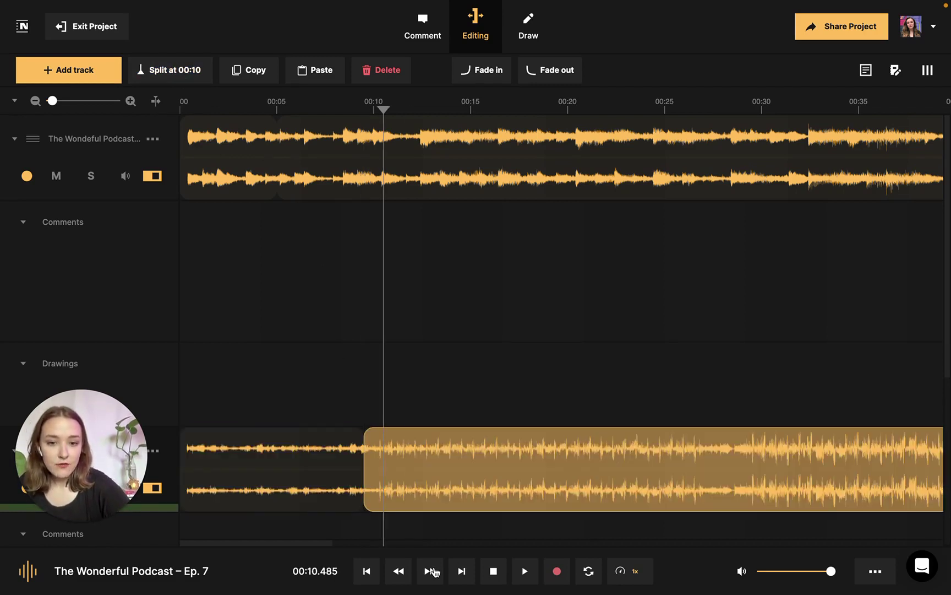
{"action": "left_click", "coordinate": [432, 571]}
{"action": "left_click", "coordinate": [432, 571]}
{"action": "left_click", "coordinate": [432, 571]}
{"action": "left_click", "coordinate": [432, 571]}
{"action": "left_click", "coordinate": [432, 571]}
{"action": "left_click", "coordinate": [432, 571]}
{"action": "left_click", "coordinate": [432, 571]}
{"action": "left_click", "coordinate": [432, 571]}
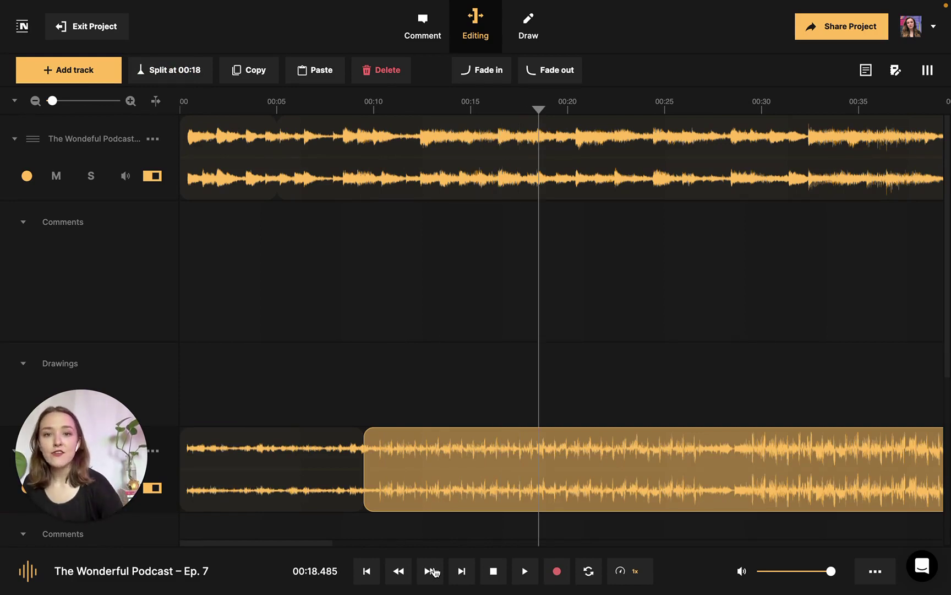
{"action": "left_click", "coordinate": [181, 70]}
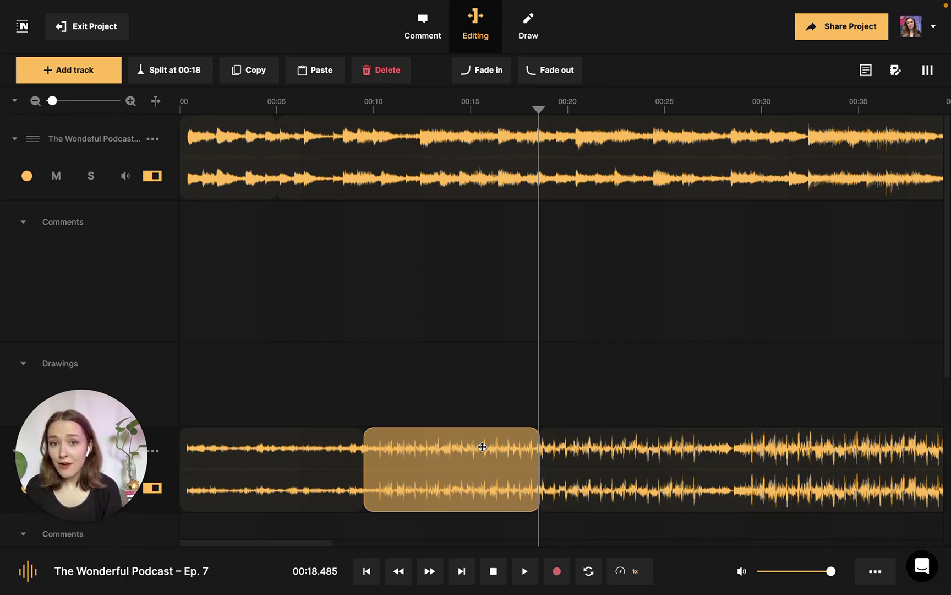
Delete the horn clip's piece before 00:09 and the piece after 00:18.
{"action": "right_click", "coordinate": [292, 450]}
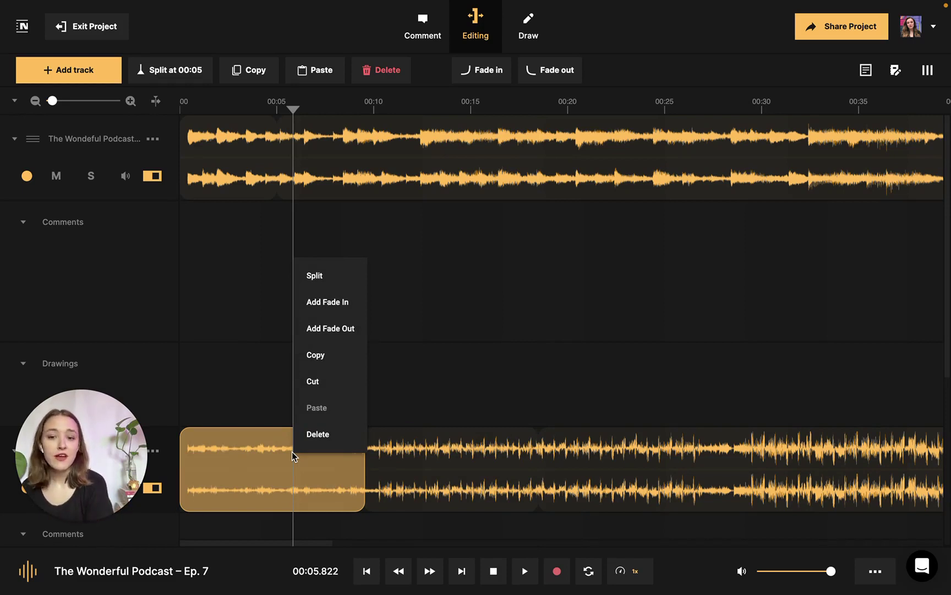
{"action": "left_click", "coordinate": [318, 435]}
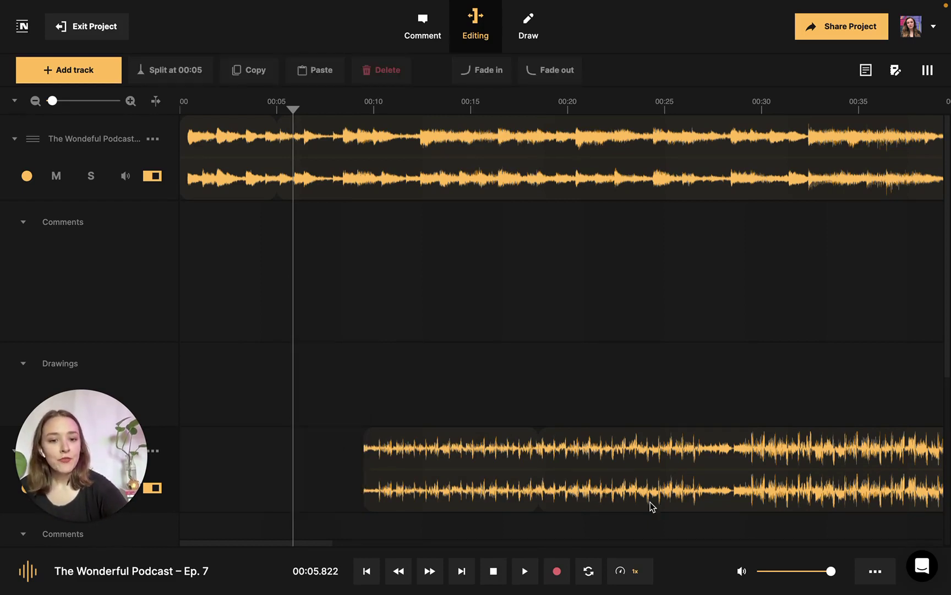
{"action": "left_click", "coordinate": [735, 473]}
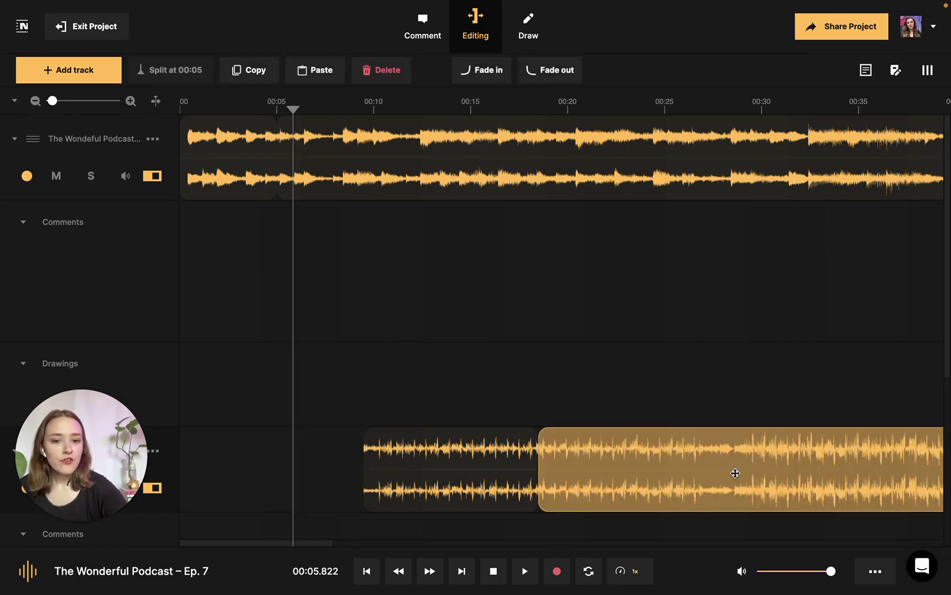
{"action": "left_click", "coordinate": [387, 70]}
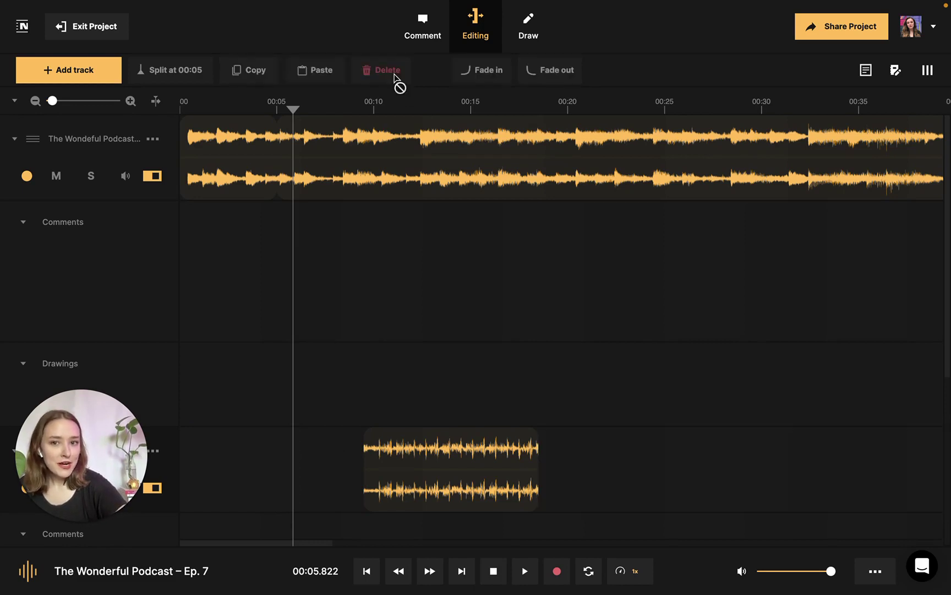
Trim the remaining horn clip's start inward to about 00:10.
{"action": "left_click", "coordinate": [499, 465]}
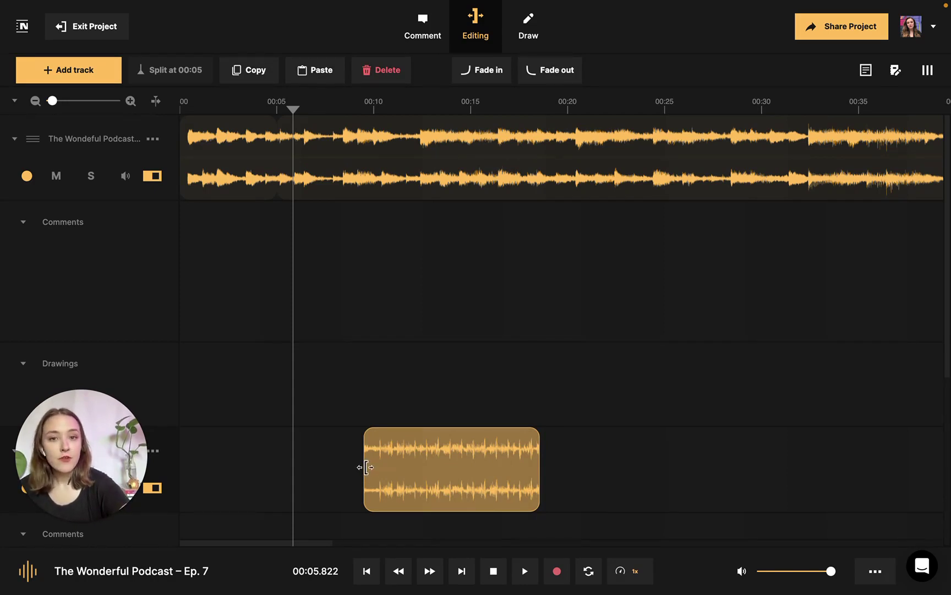
{"action": "mouse_move", "coordinate": [366, 467]}
{"action": "left_mouse_down"}
{"action": "mouse_move", "coordinate": [405, 467]}
{"action": "mouse_move", "coordinate": [361, 468]}
{"action": "mouse_move", "coordinate": [380, 471]}
{"action": "left_mouse_up"}
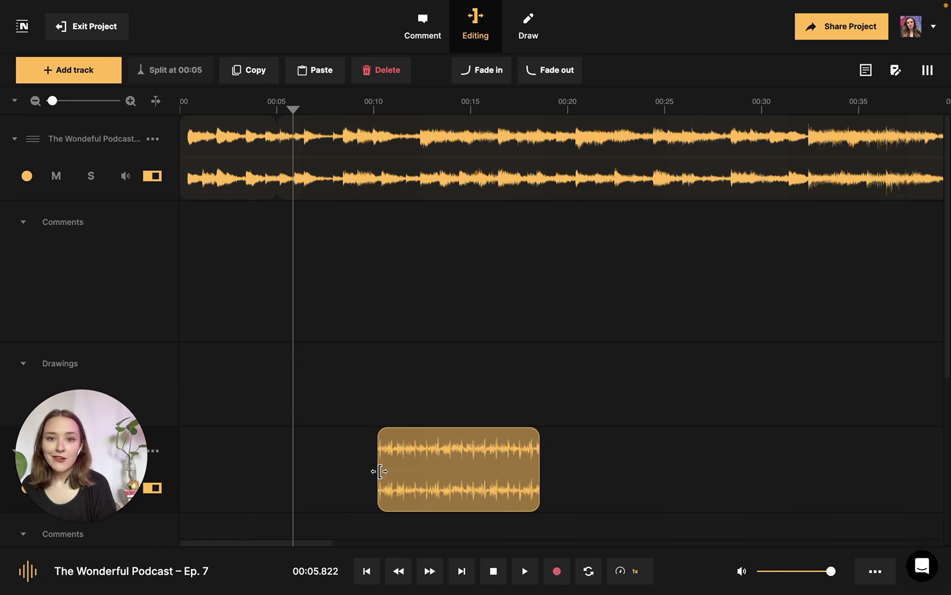
Copy the trimmed Horn Effect clip and paste it at about 00:41 on the lower track, nudged slightly earlier.
{"action": "right_click", "coordinate": [421, 466]}
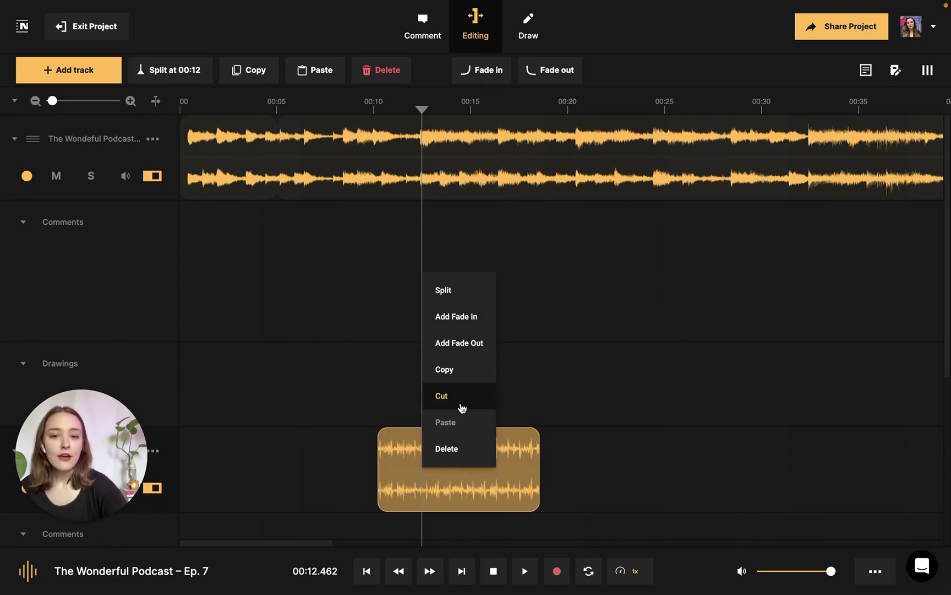
{"action": "left_click", "coordinate": [465, 374]}
{"action": "scroll", "coordinate": [644, 480], "scroll_direction": "right", "scroll_amount": 10}
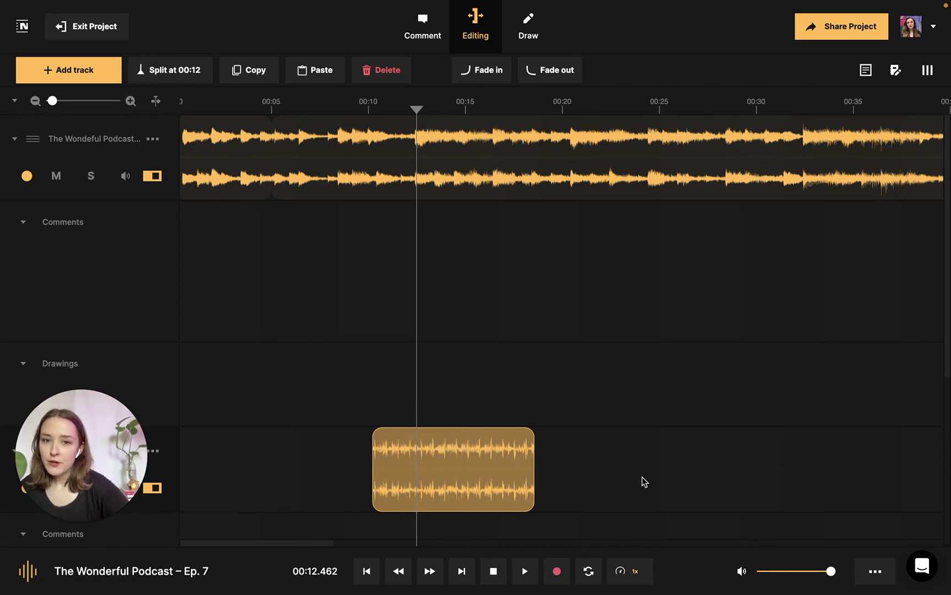
{"action": "scroll", "coordinate": [643, 480], "scroll_direction": "right", "scroll_amount": 2}
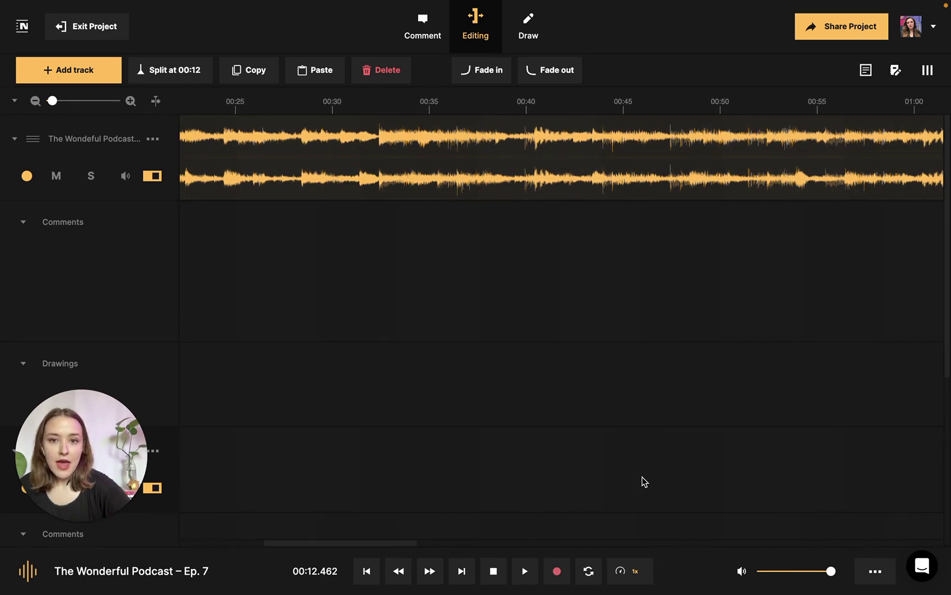
{"action": "scroll", "coordinate": [642, 476], "scroll_direction": "right", "scroll_amount": 1}
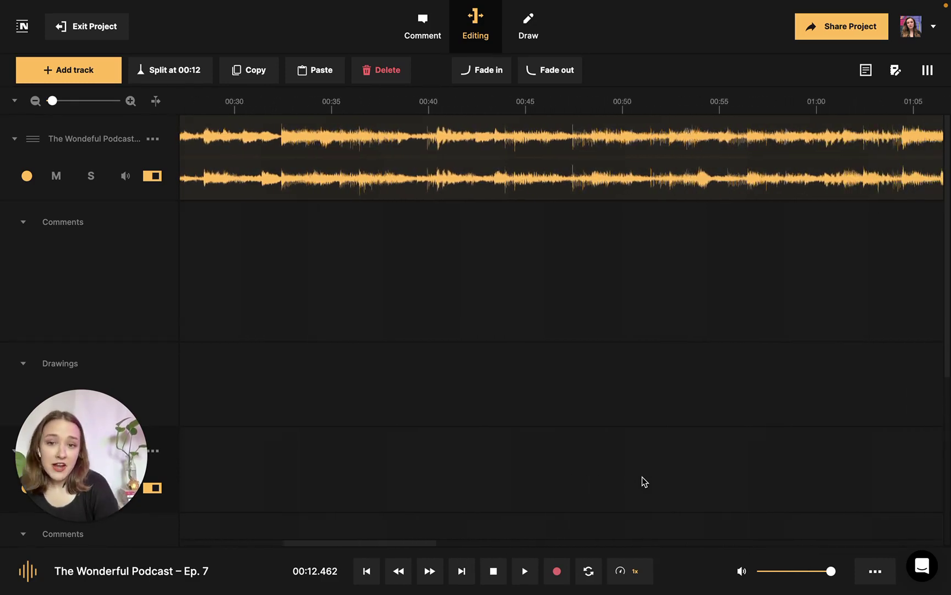
{"action": "right_click", "coordinate": [460, 458]}
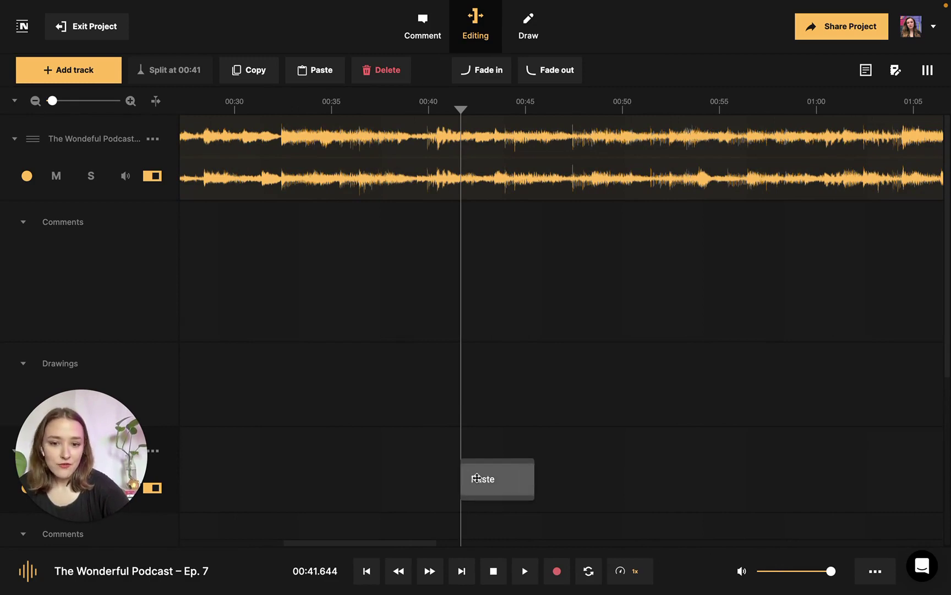
{"action": "left_click", "coordinate": [477, 479]}
{"action": "left_click_drag", "start_coordinate": [517, 479], "coordinate": [493, 478]}
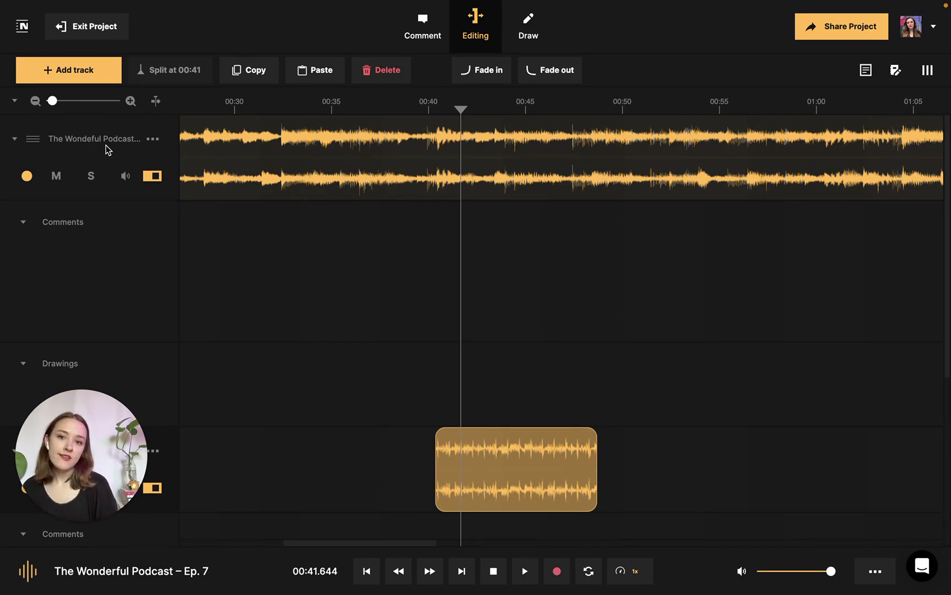
Briefly disable and re-enable the podcast track, then switch its colour from orange to green.
{"action": "left_click", "coordinate": [154, 177]}
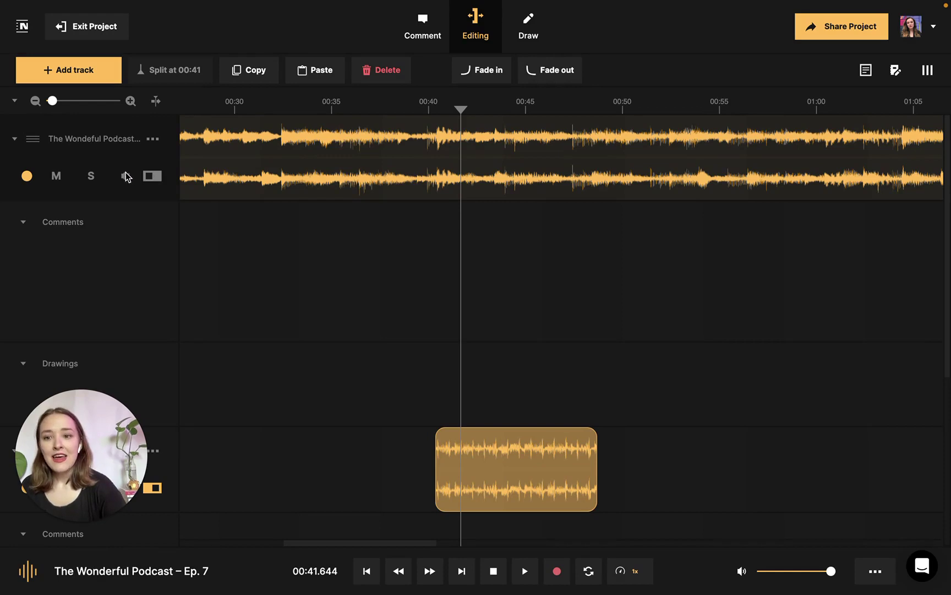
{"action": "mouse_move", "coordinate": [126, 176]}
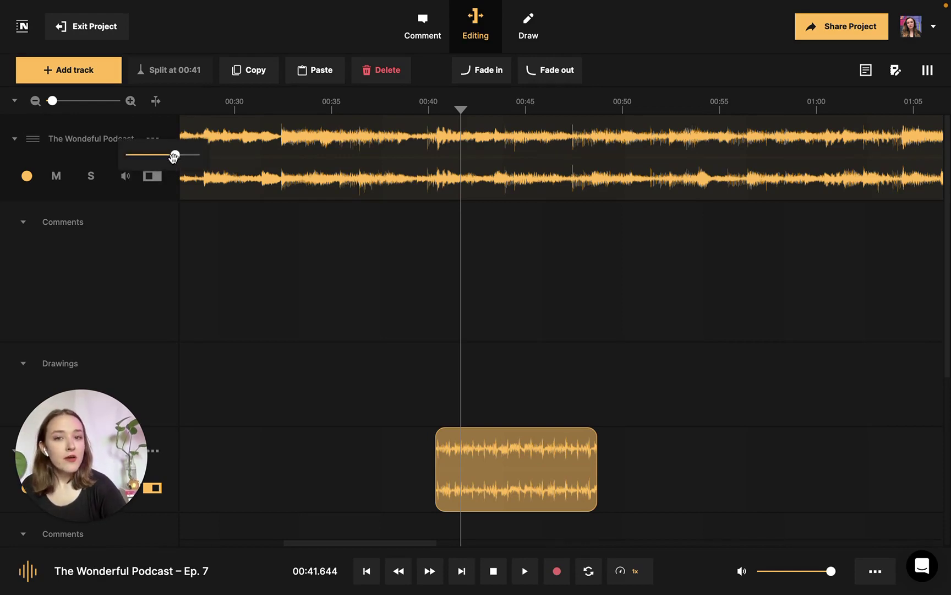
{"action": "left_click", "coordinate": [148, 179]}
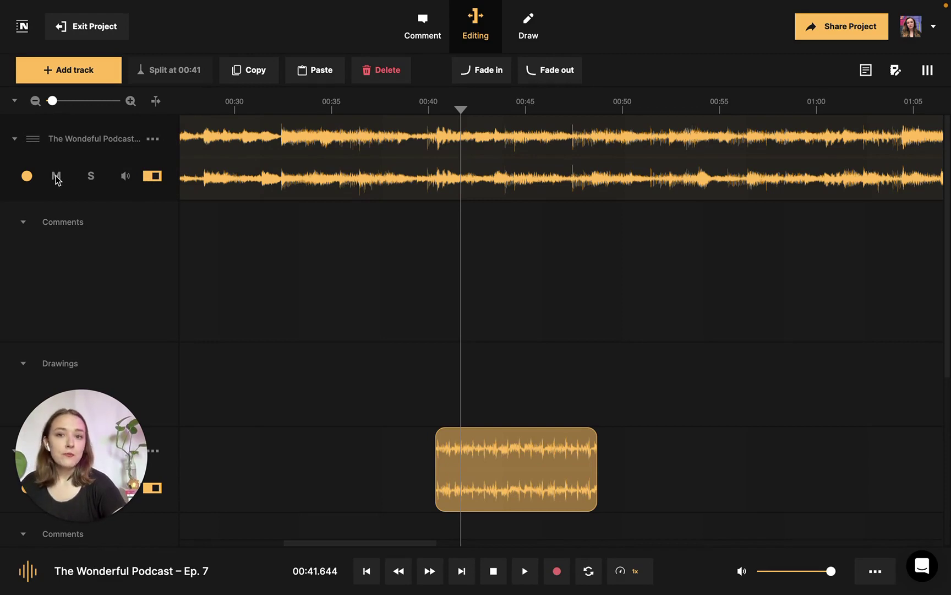
{"action": "mouse_move", "coordinate": [26, 177]}
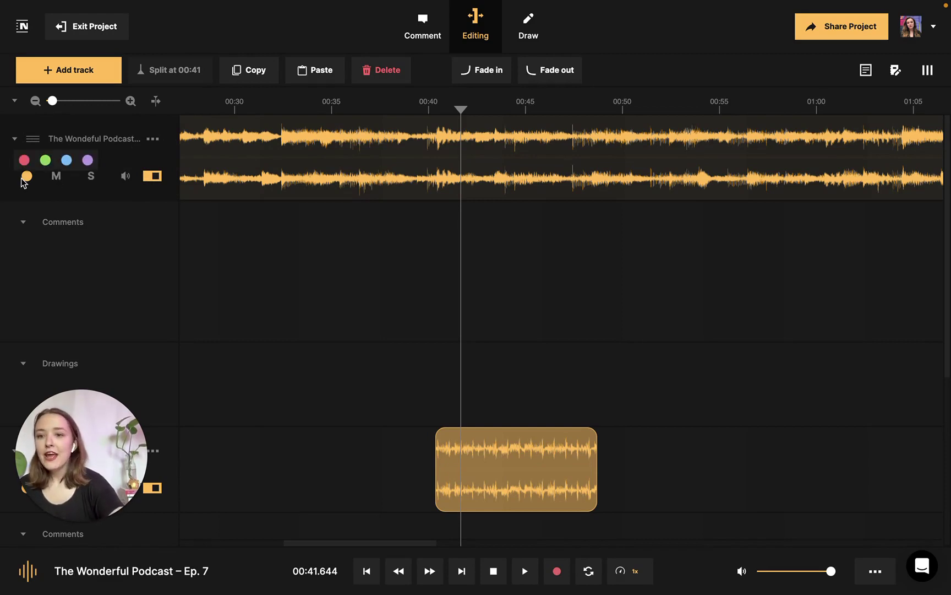
{"action": "left_click", "coordinate": [46, 161]}
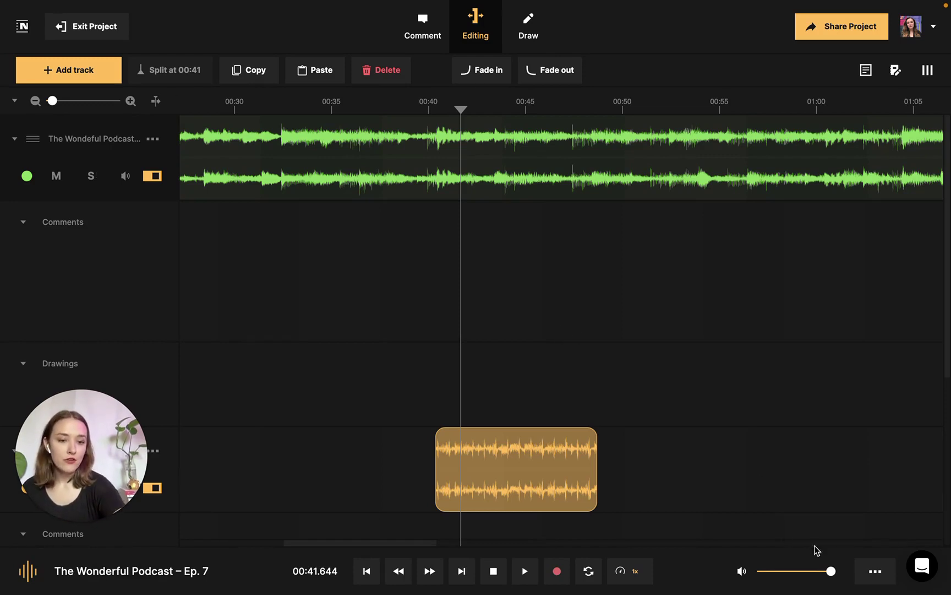
{"action": "left_click", "coordinate": [876, 577]}
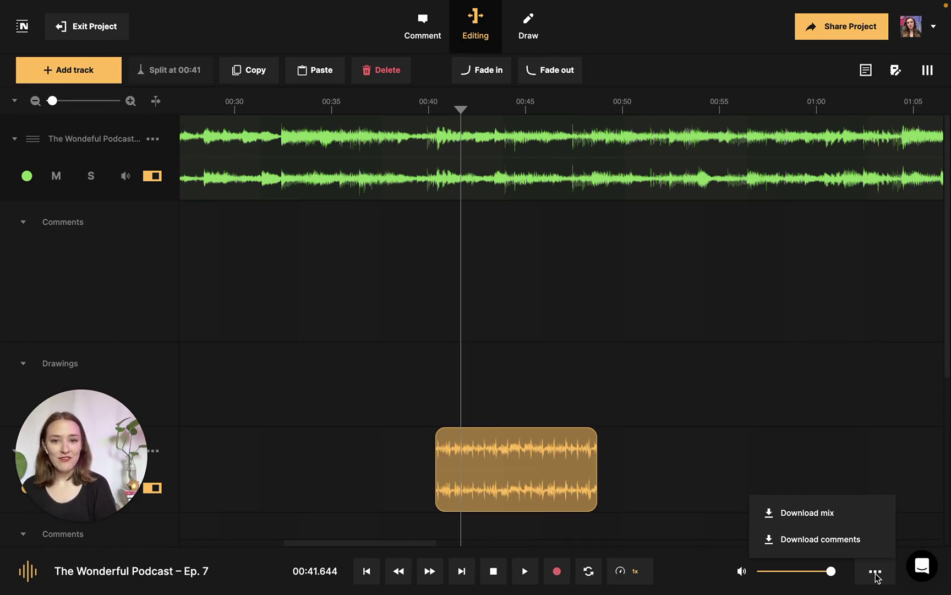
{"action": "left_click", "coordinate": [876, 576]}
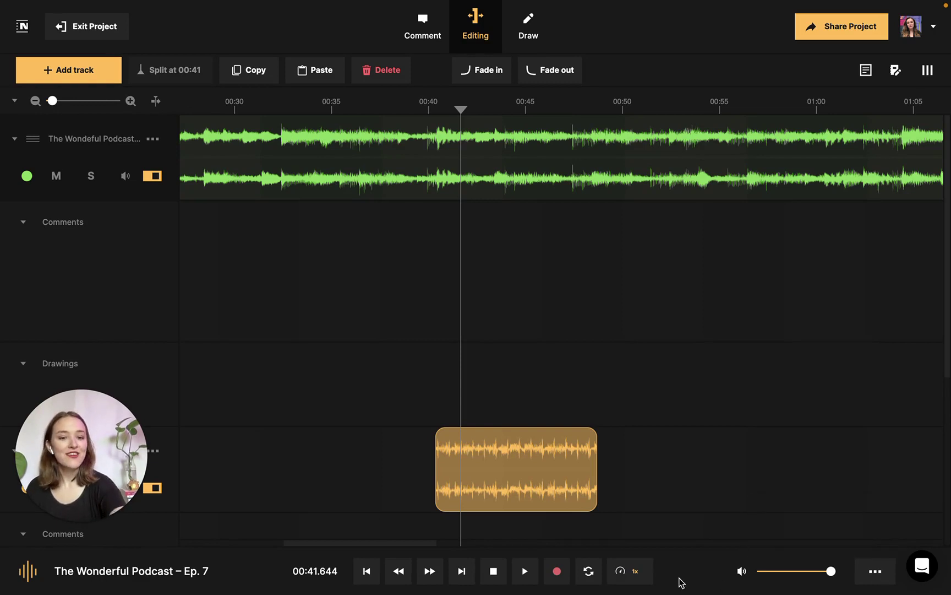